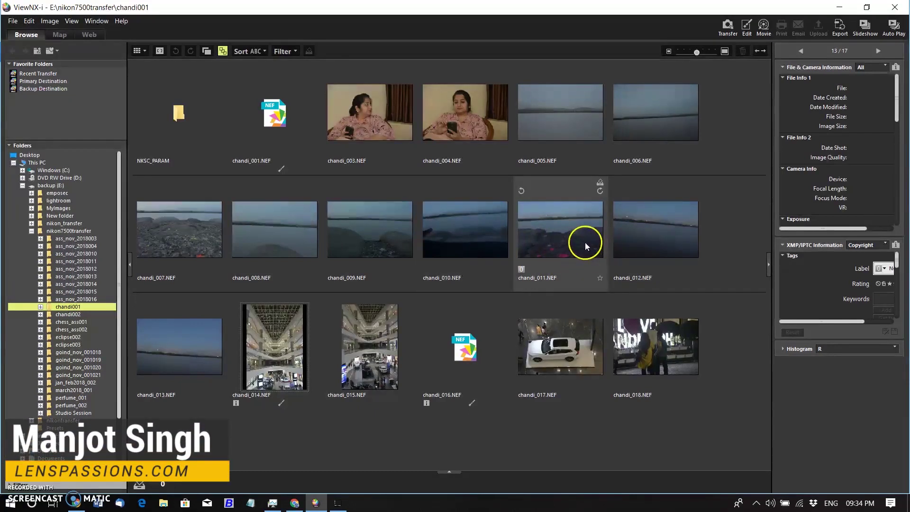
Step: Select chandi_006.NEF through chandi_011.NEF and bring up the context menu for the selection
click(668, 134)
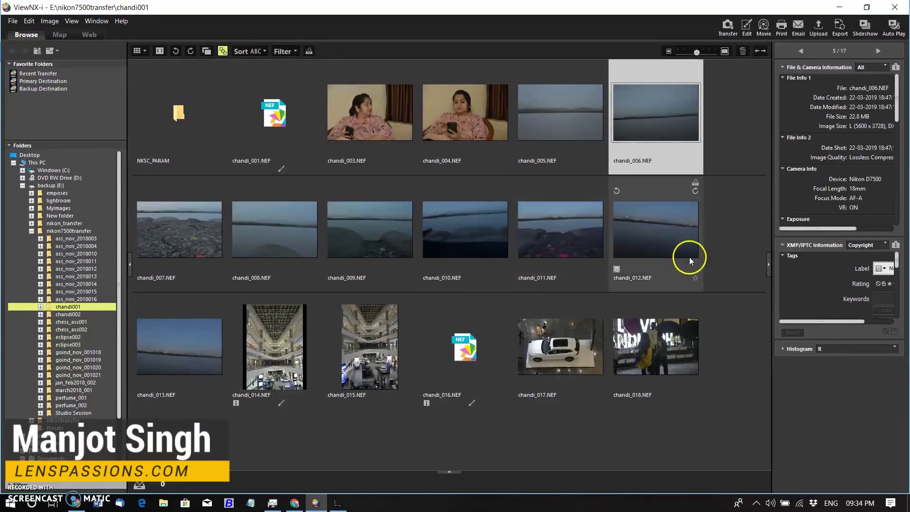
shift+click(576, 235)
shift+click(675, 238)
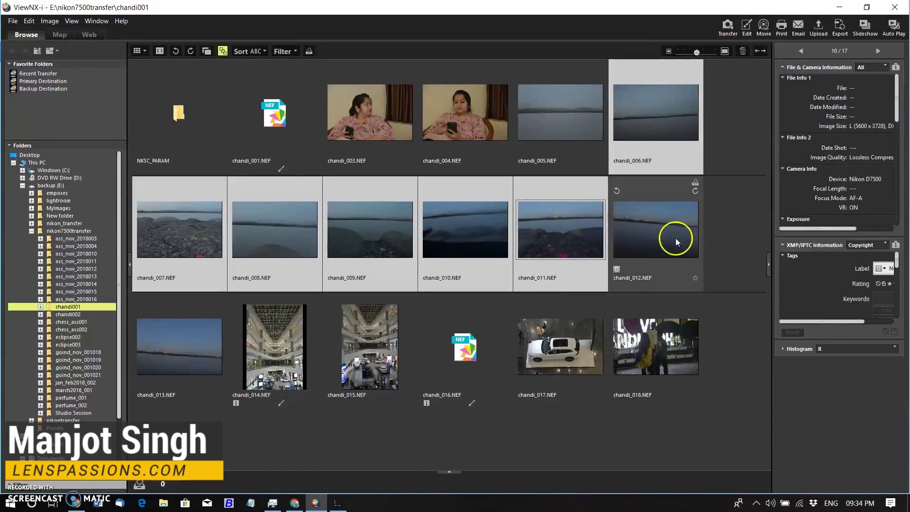
click(733, 234)
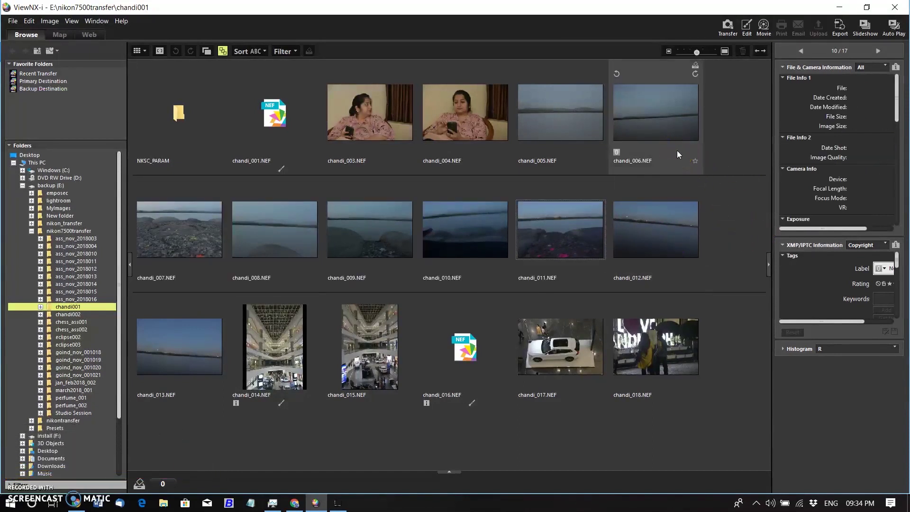
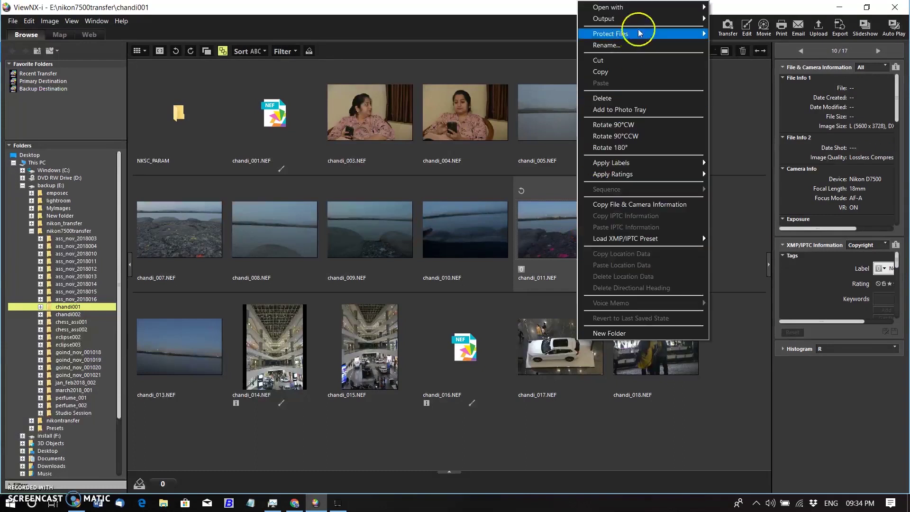
Step: Send the selected lake shots chandi_006 and chandi_011 to Photoshop CC 2019 via Open with
click(764, 34)
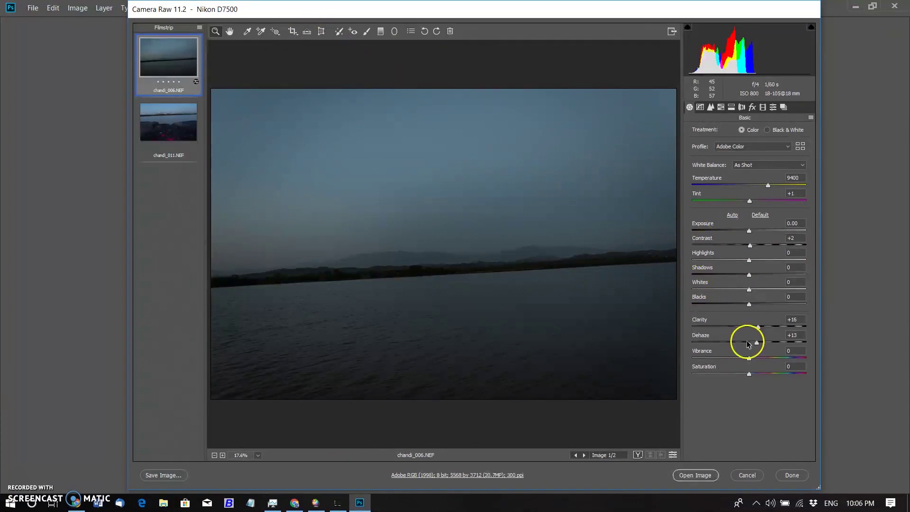
Step: Open chandi_006 from Camera Raw as a Photoshop document with Open Image
click(701, 476)
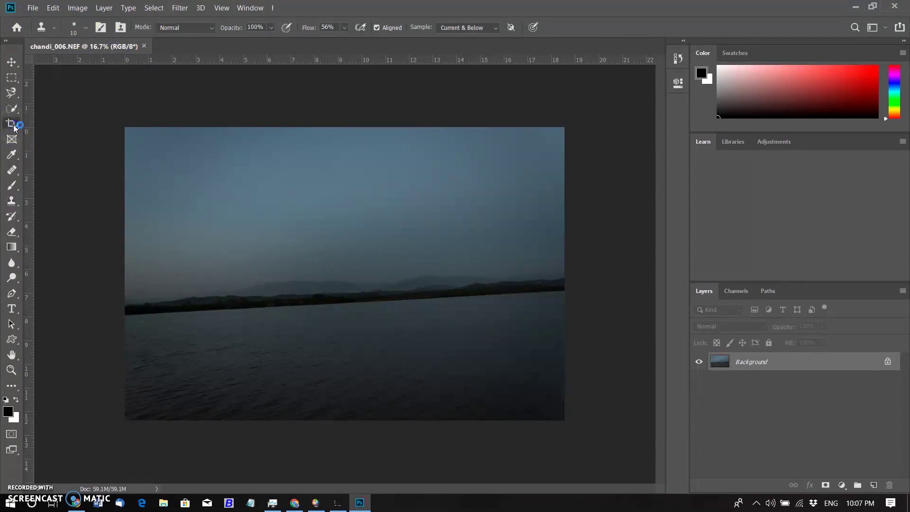
Step: Rotate the crop box to level the lake horizon and commit it with Content-Aware edge filling on
click(11, 124)
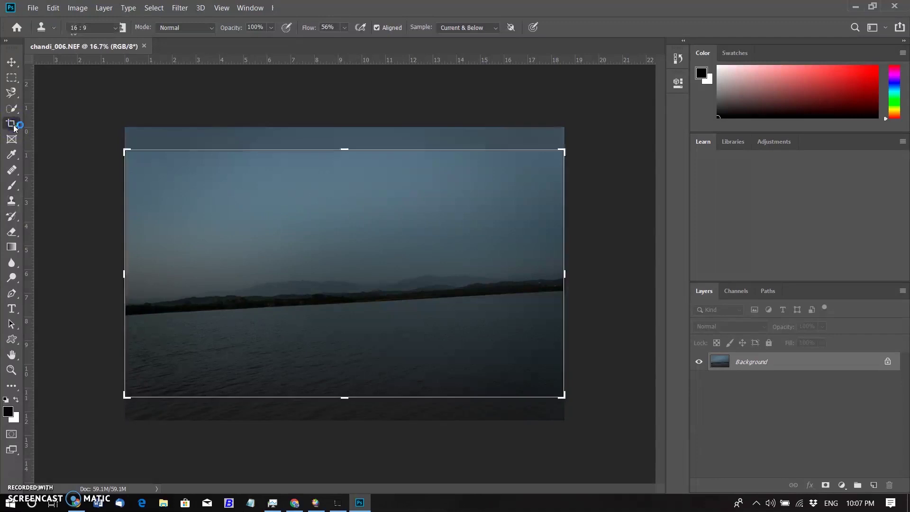
key(v)
click(12, 125)
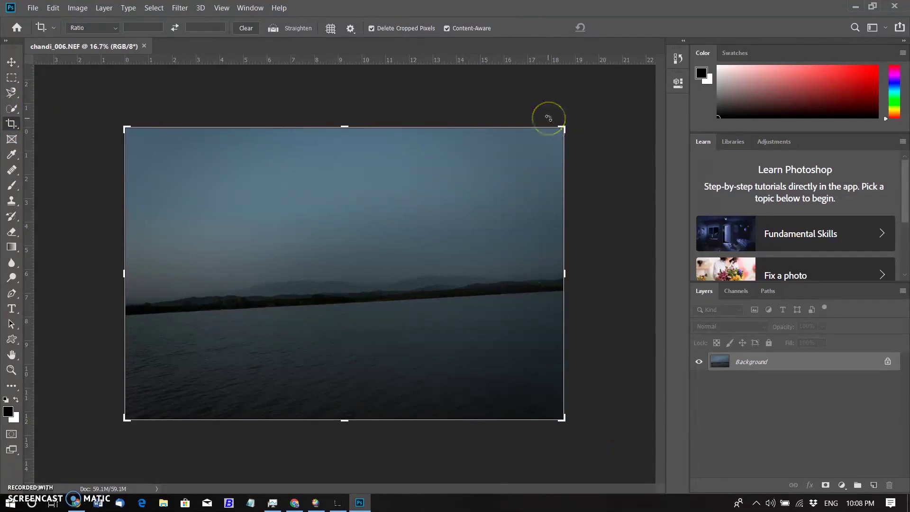
click(446, 28)
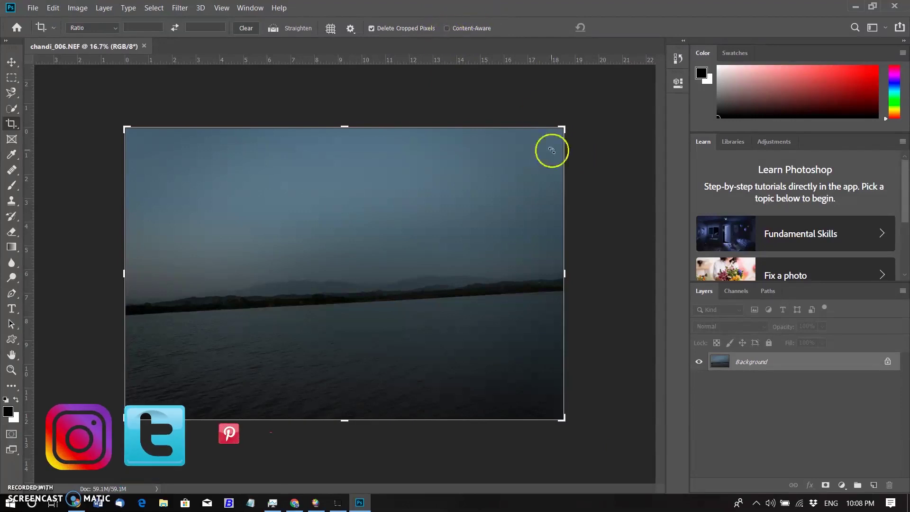
drag(566, 420, 569, 440)
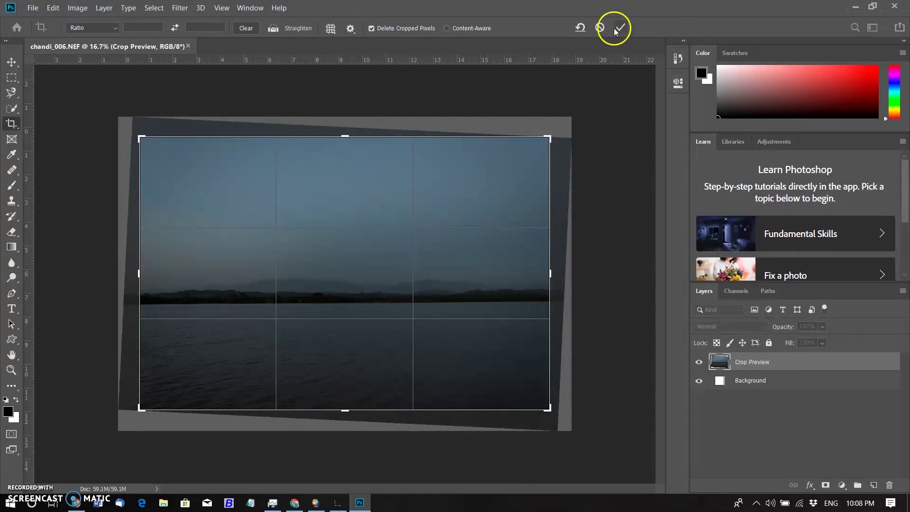
click(446, 28)
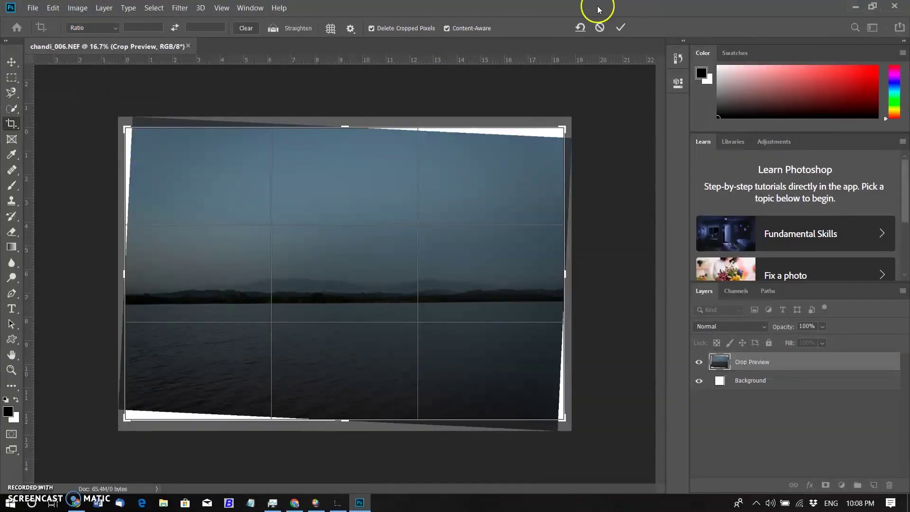
click(619, 29)
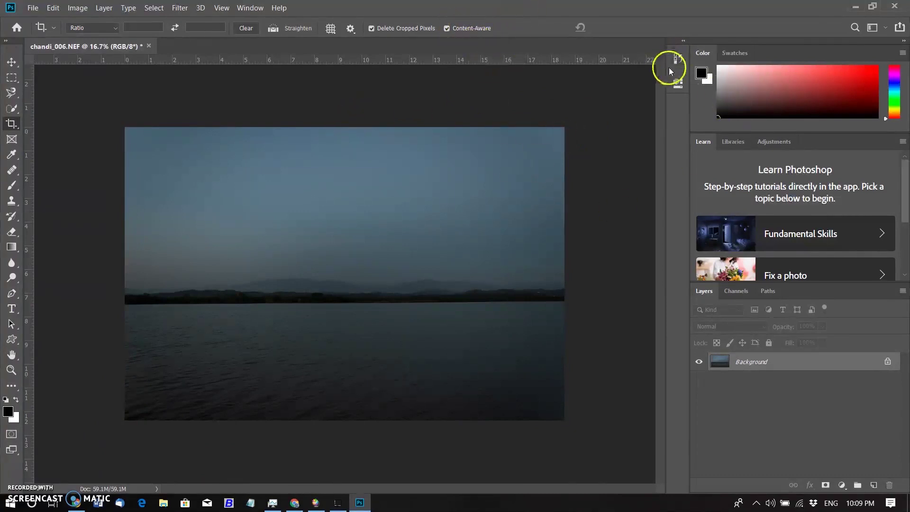
Step: Revert to the original Open state in History and recrop with a plain rotation that trims the tilted edges
click(679, 63)
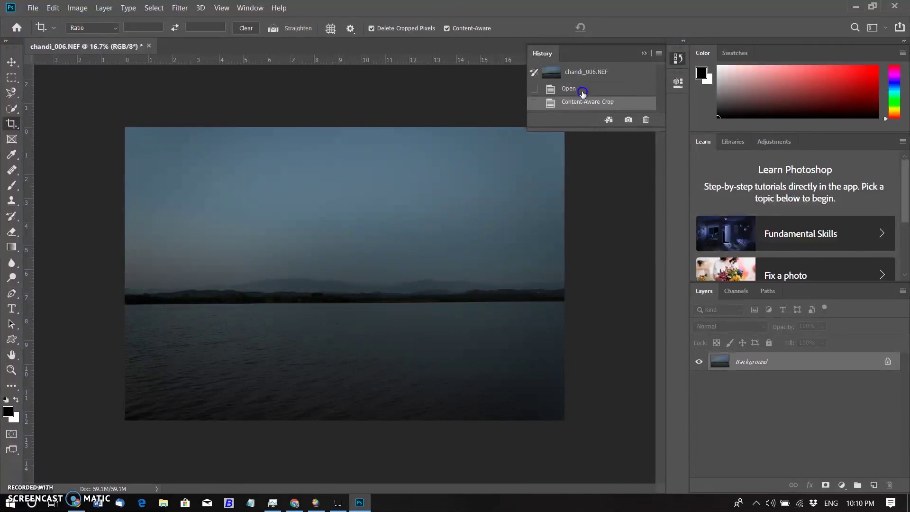
click(569, 89)
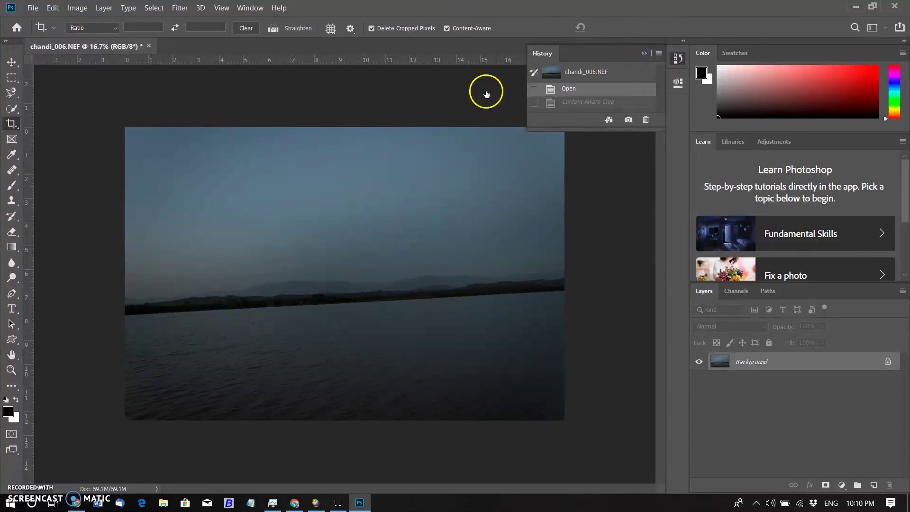
click(11, 124)
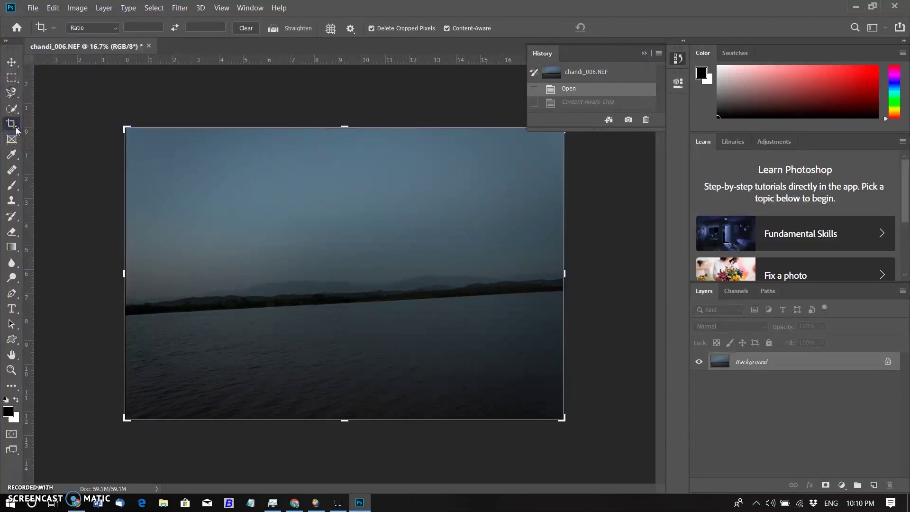
click(645, 54)
drag(572, 433, 572, 441)
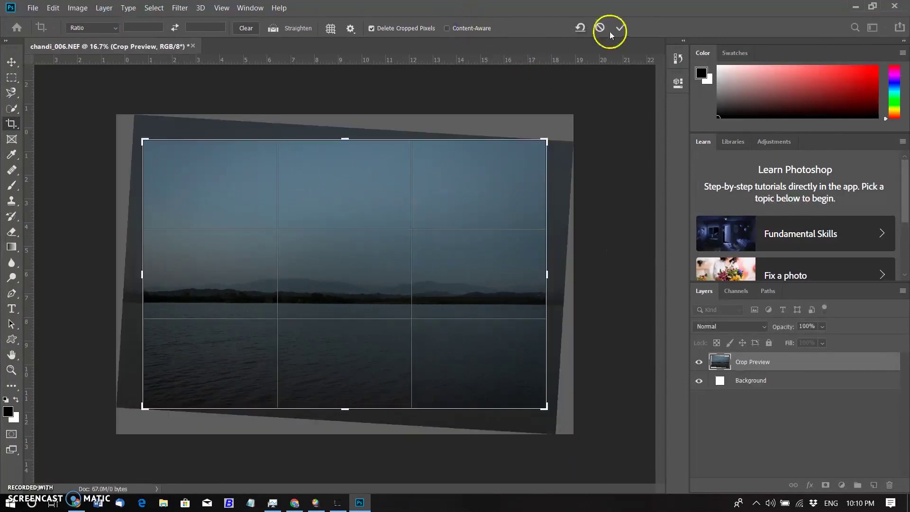
click(620, 29)
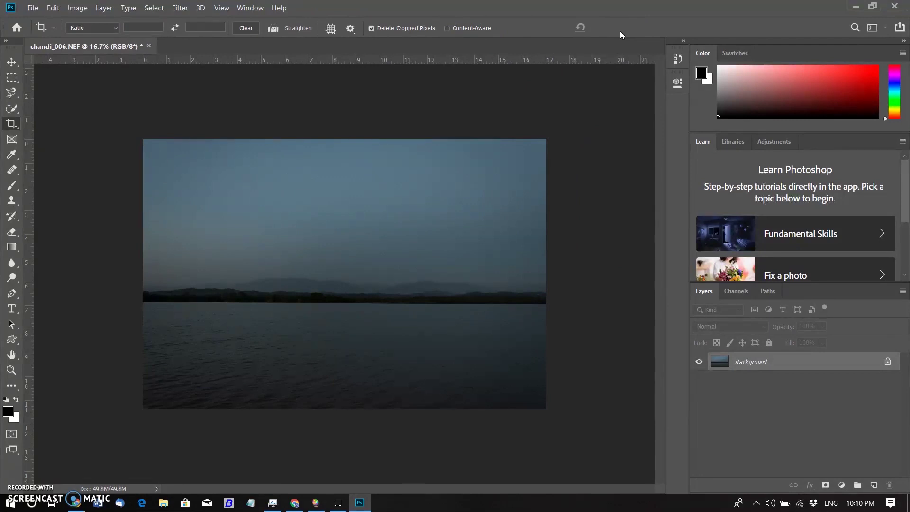
Step: Undo and redo the crop to compare, re-level the horizon and commit the trimmed straightening
key(ctrl+z)
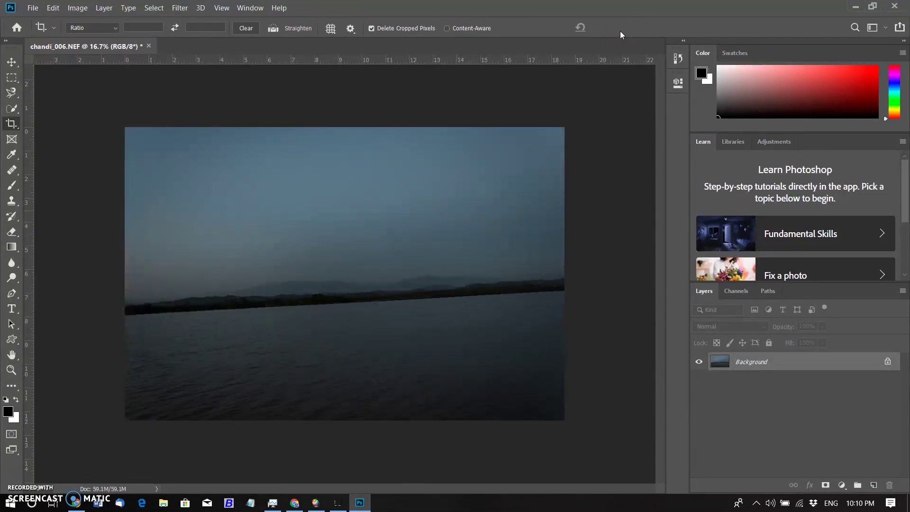
key(ctrl+shift+z)
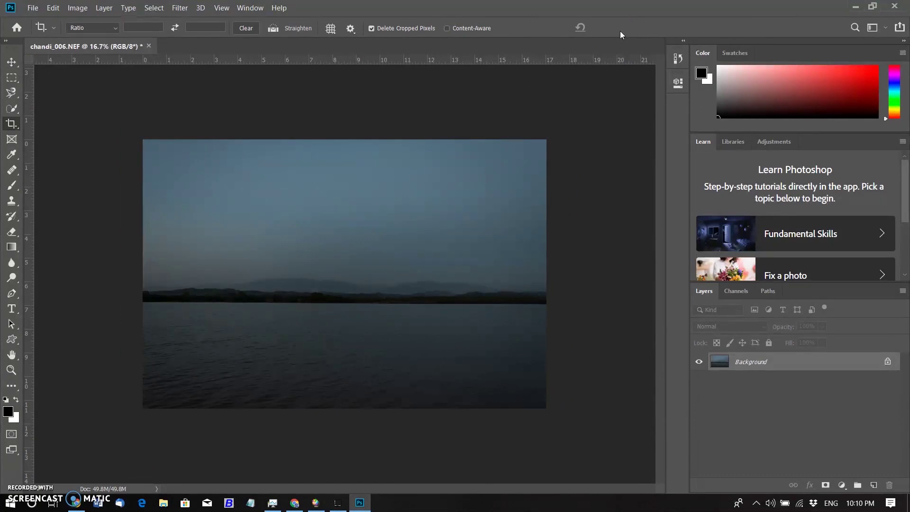
key(ctrl+z)
drag(601, 440, 611, 427)
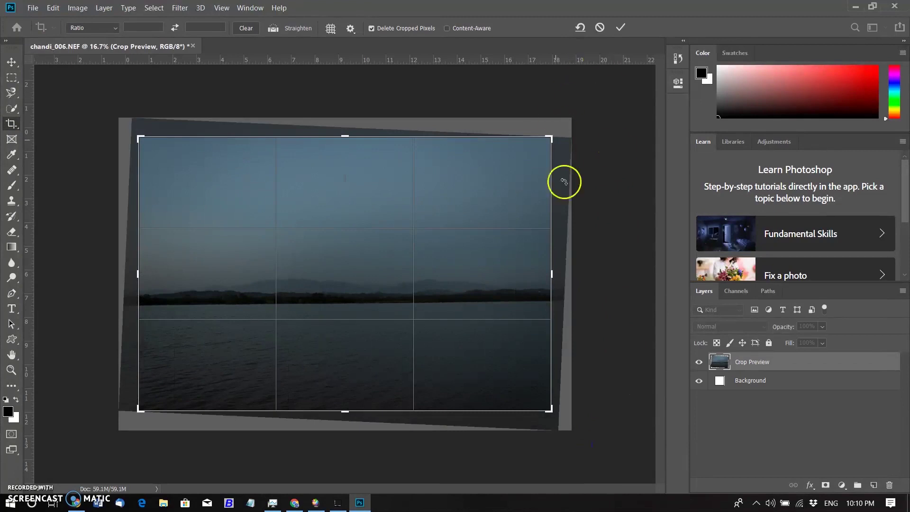
click(619, 29)
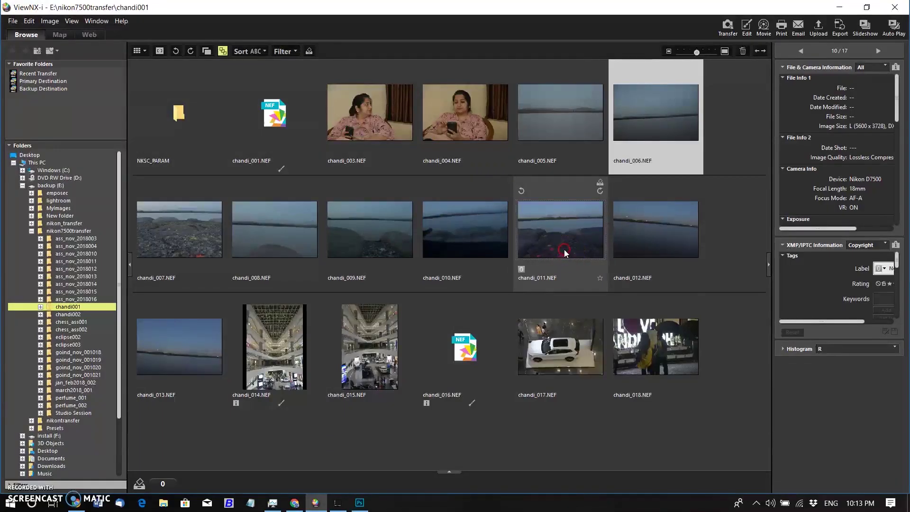
Step: Open chandi_007 with Photoshop CC 2019 from ViewNX-i and bring it in through Camera Raw's Open Image
right_click(566, 253)
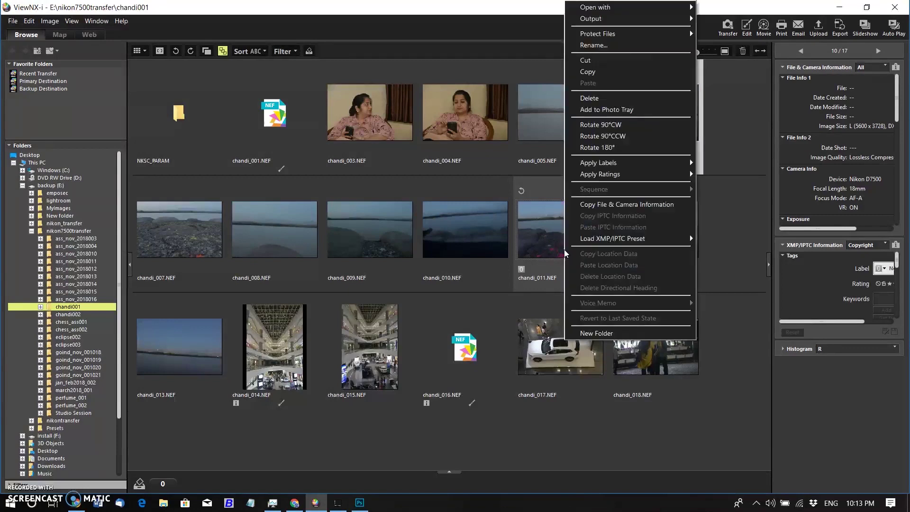
mouse_move(626, 8)
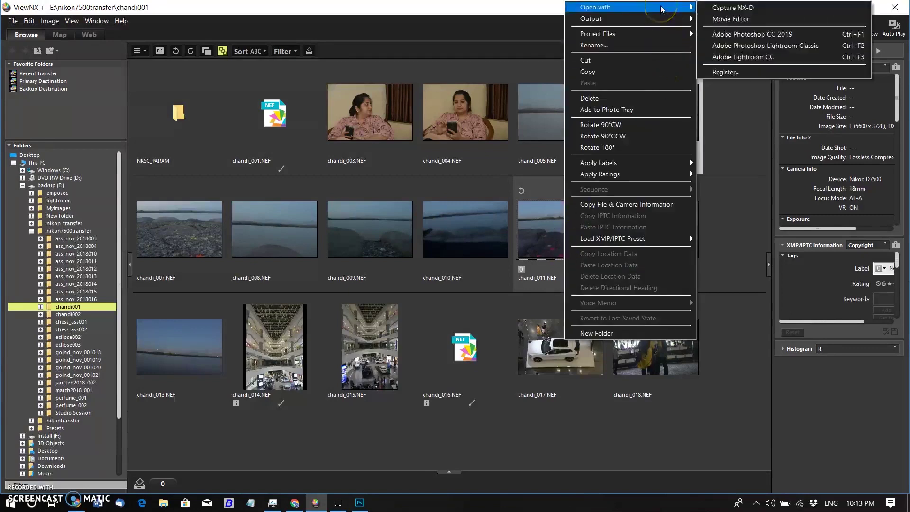
click(775, 35)
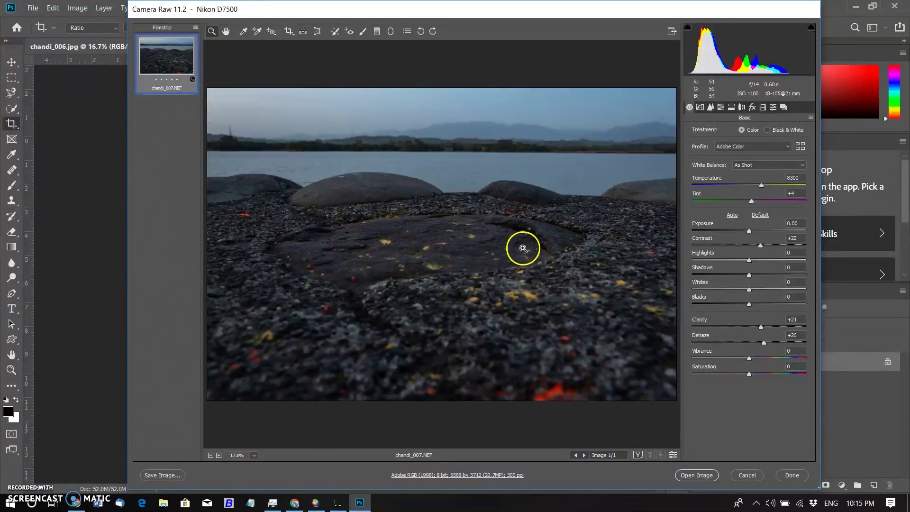
click(696, 475)
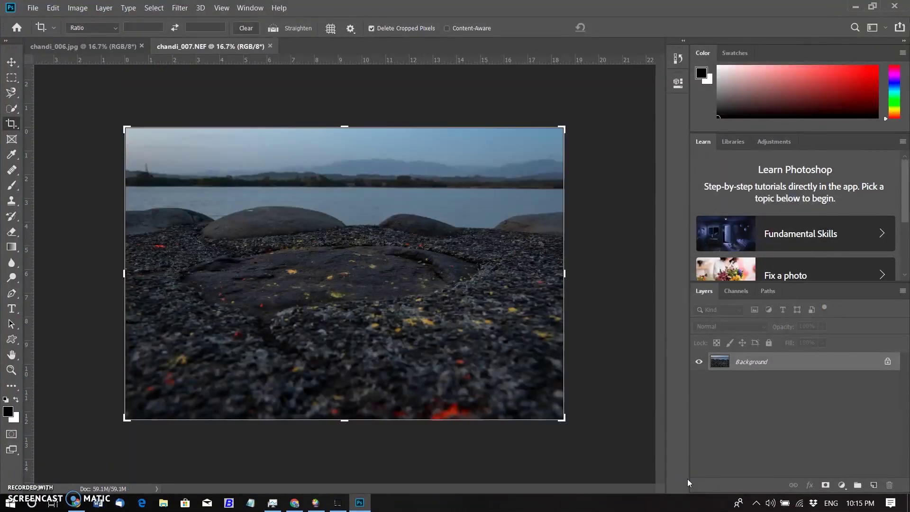
Step: Unlock the background and Quick Select the whole rocky foreground, excluding the water
click(888, 361)
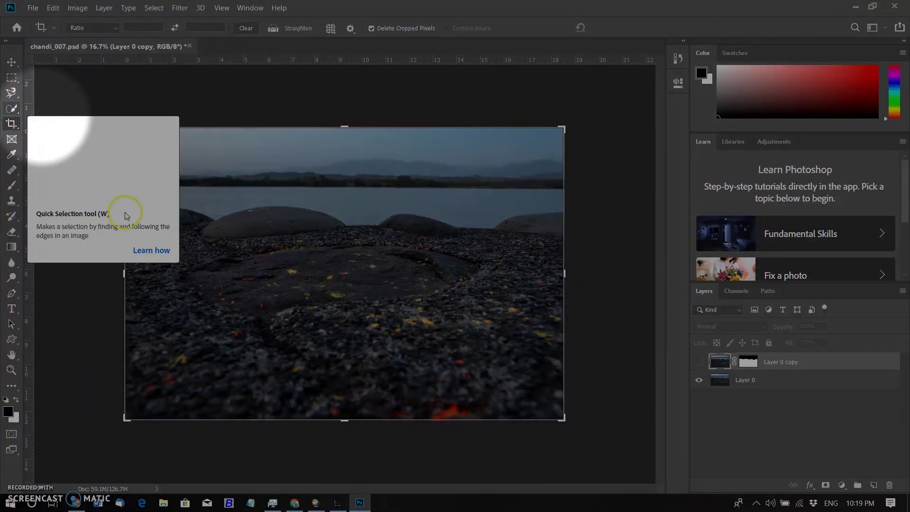
key(w)
drag(204, 207, 561, 235)
drag(128, 206, 555, 213)
drag(427, 235, 394, 212)
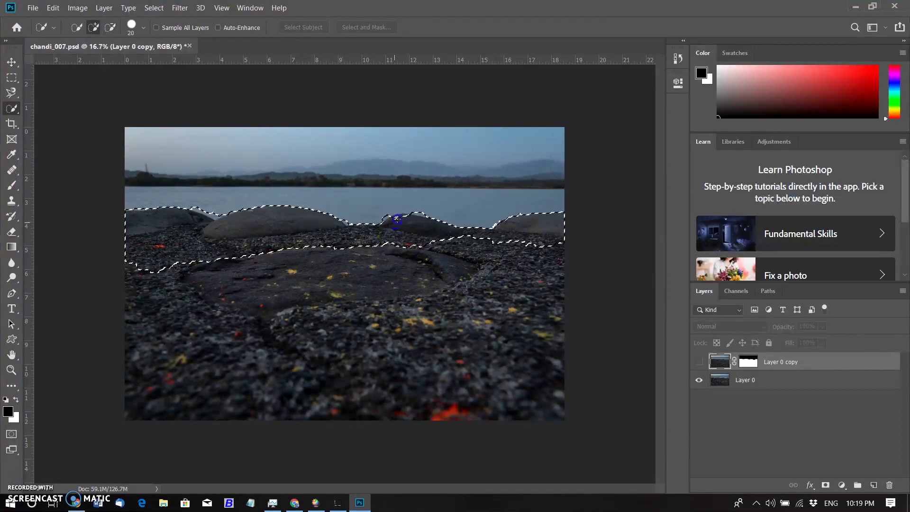
drag(142, 248, 379, 386)
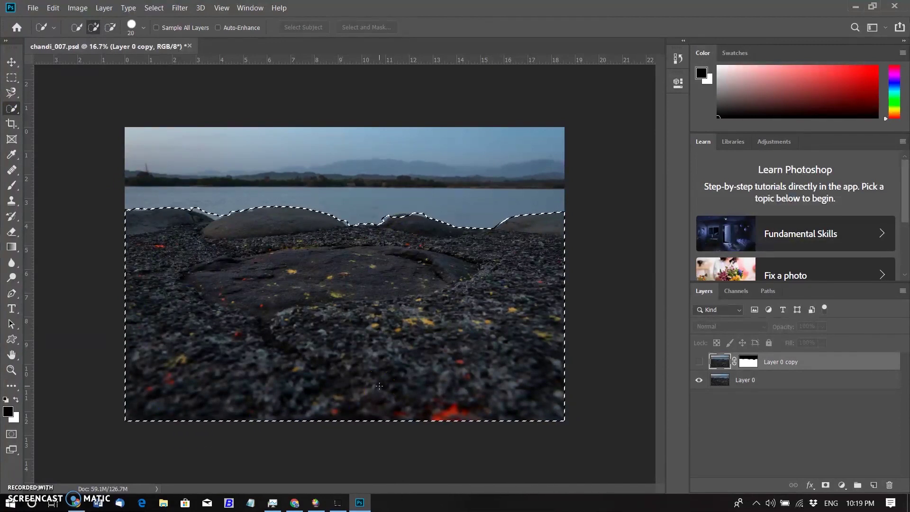
Step: Show the masked Layer 0 copy rocks, hide the original Layer 0 and deselect
click(700, 362)
click(700, 381)
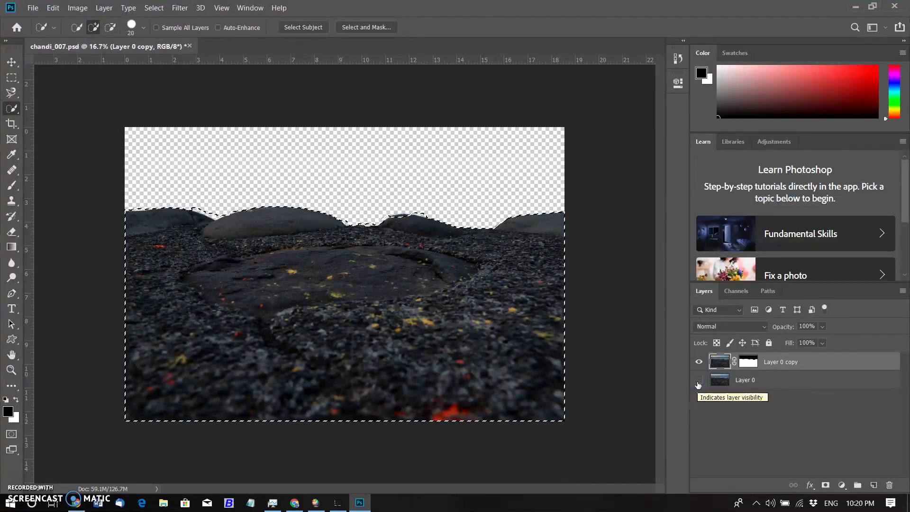
key(ctrl+d)
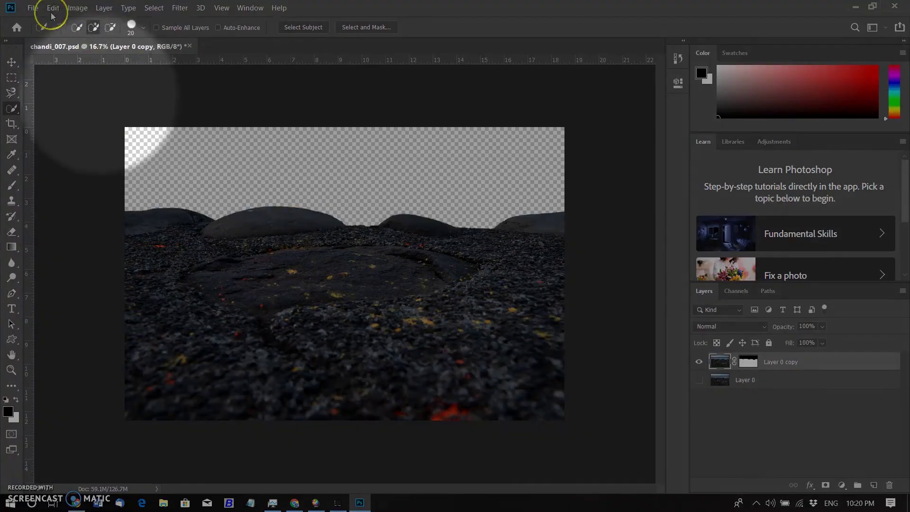
click(52, 7)
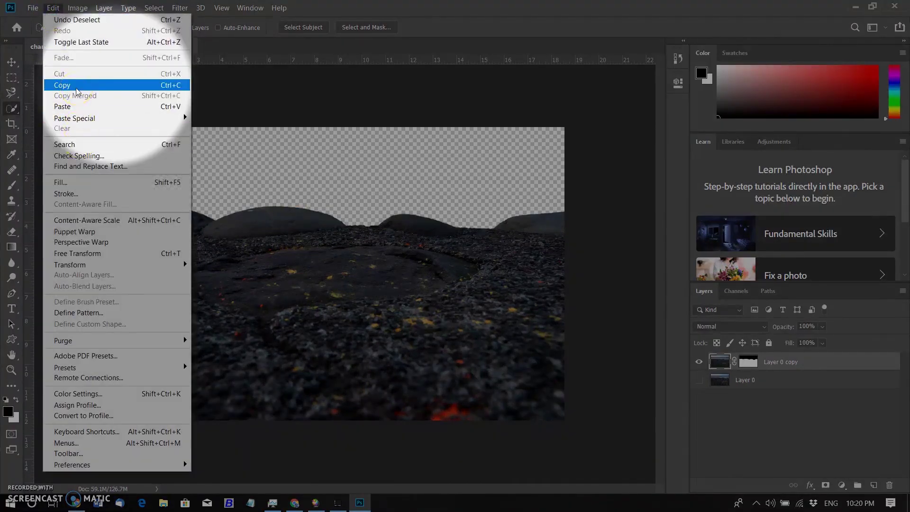
Step: Switch to the chandi_006 lake document and crop it to a 16:9 ratio
click(82, 85)
click(32, 7)
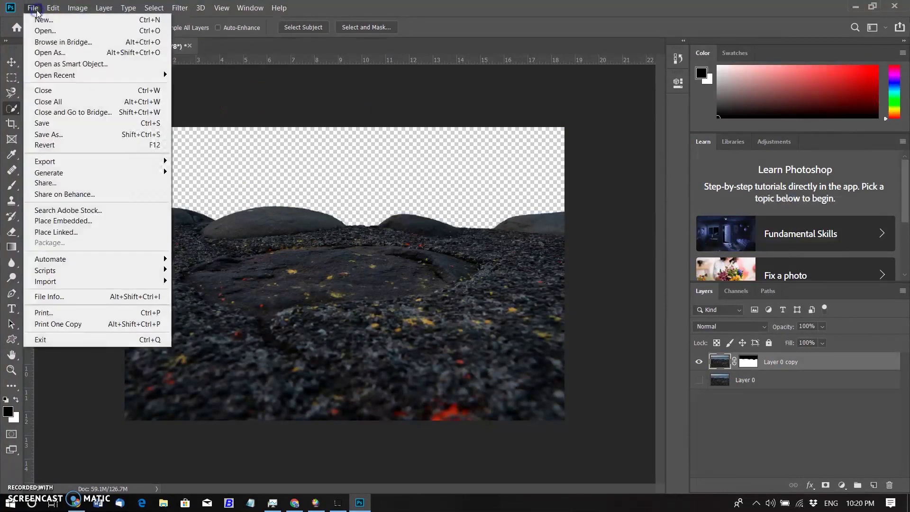
key(ctrl+Tab)
click(12, 123)
click(92, 27)
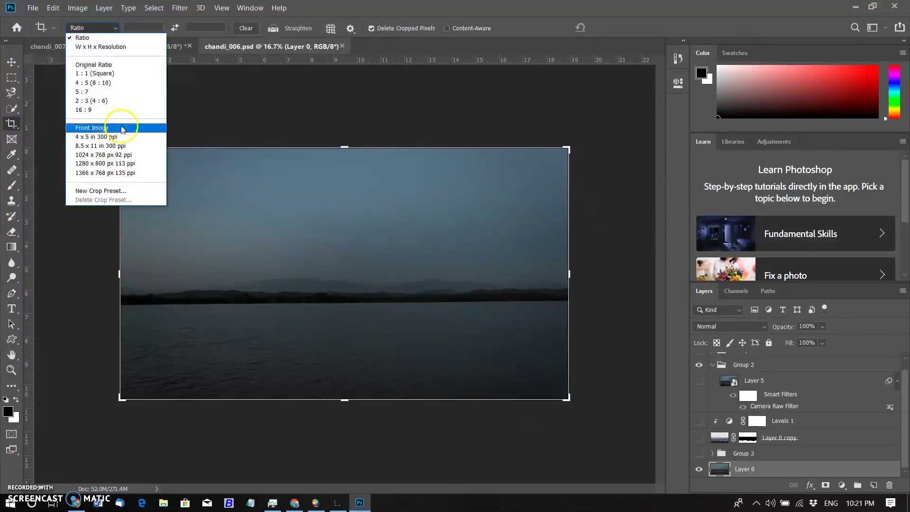
click(93, 123)
key(Return)
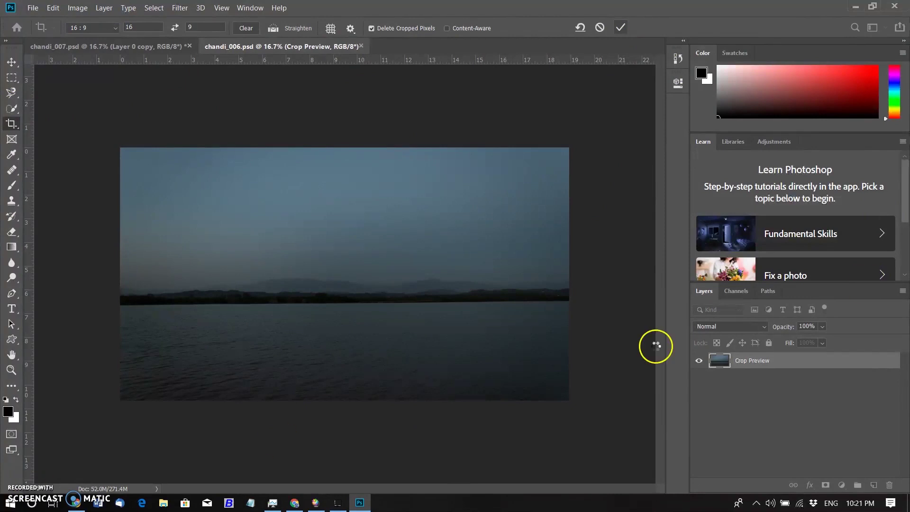
Step: Make Group 3 visible and toggle its Layer 1, 3 and 4 painted clouds off and back on over the sky
drag(830, 448, 810, 363)
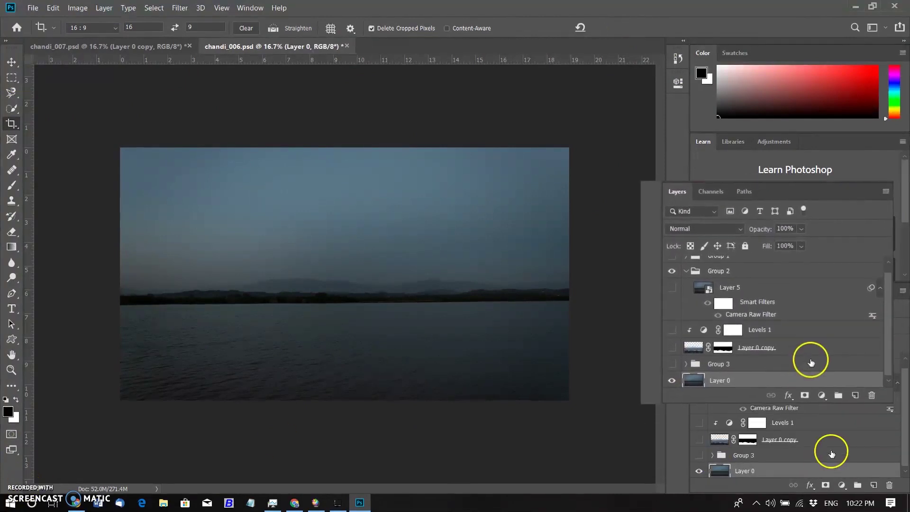
click(713, 455)
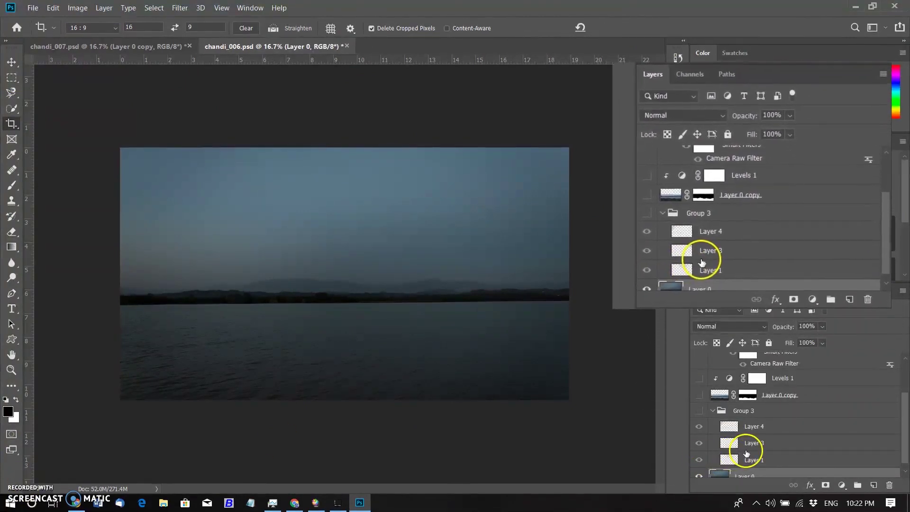
scroll(749, 454, down, 1)
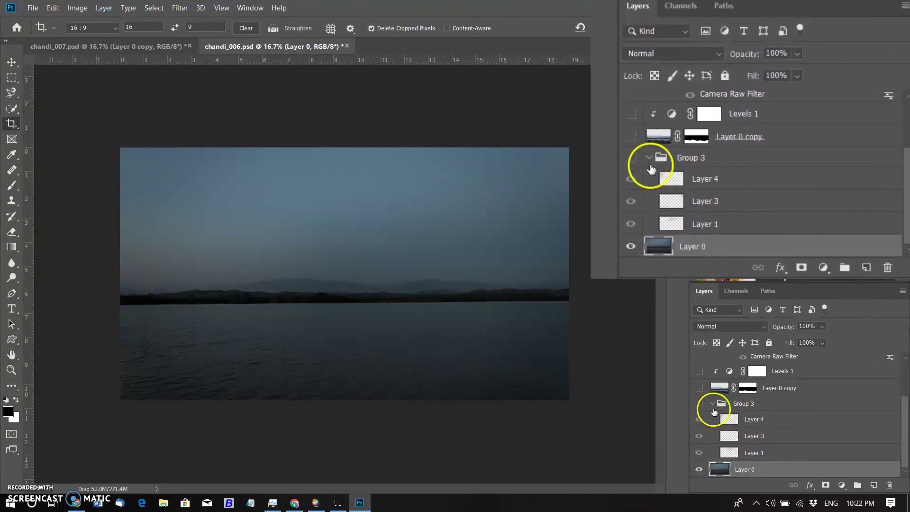
click(697, 404)
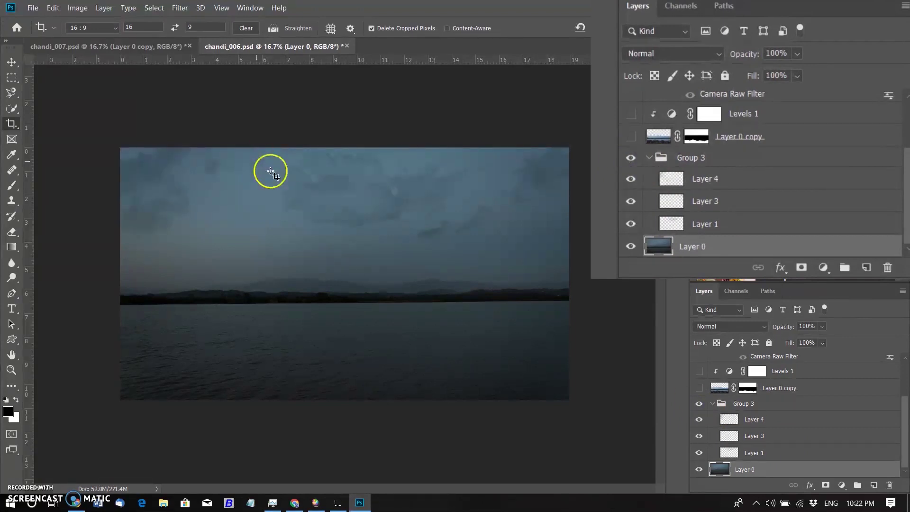
click(630, 224)
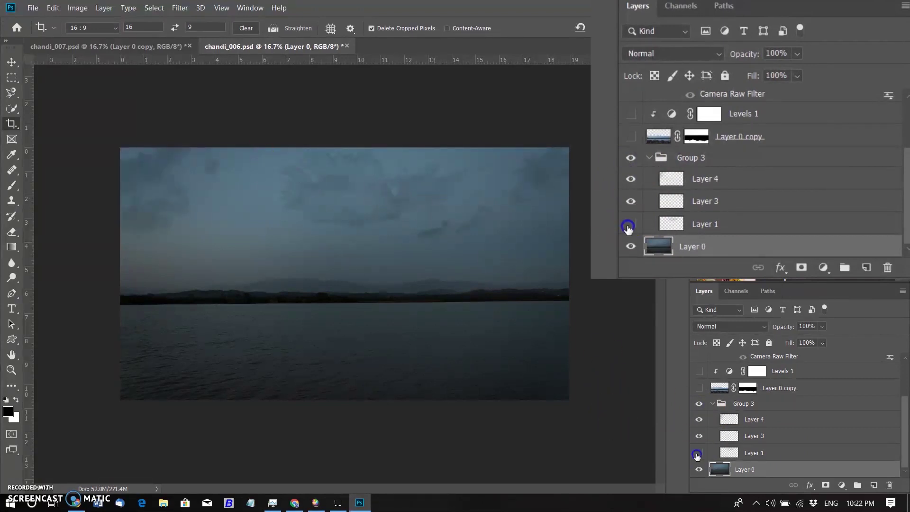
click(630, 202)
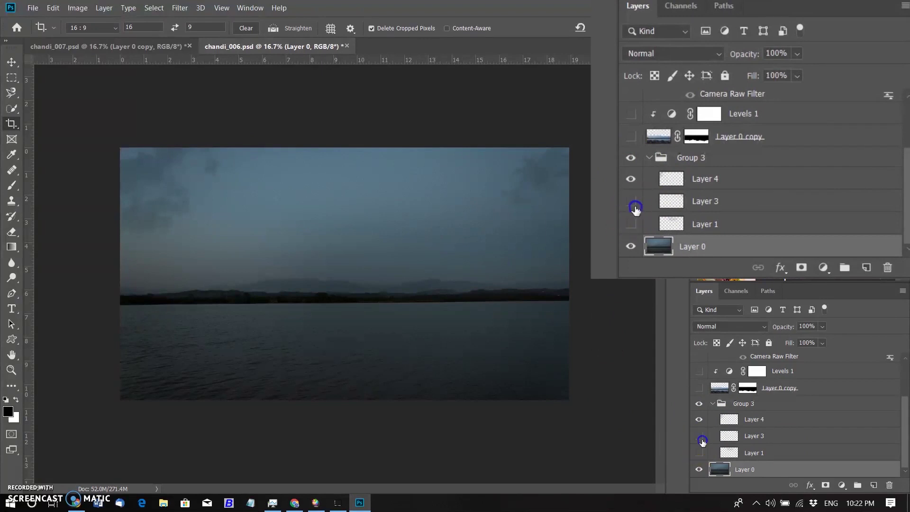
click(631, 179)
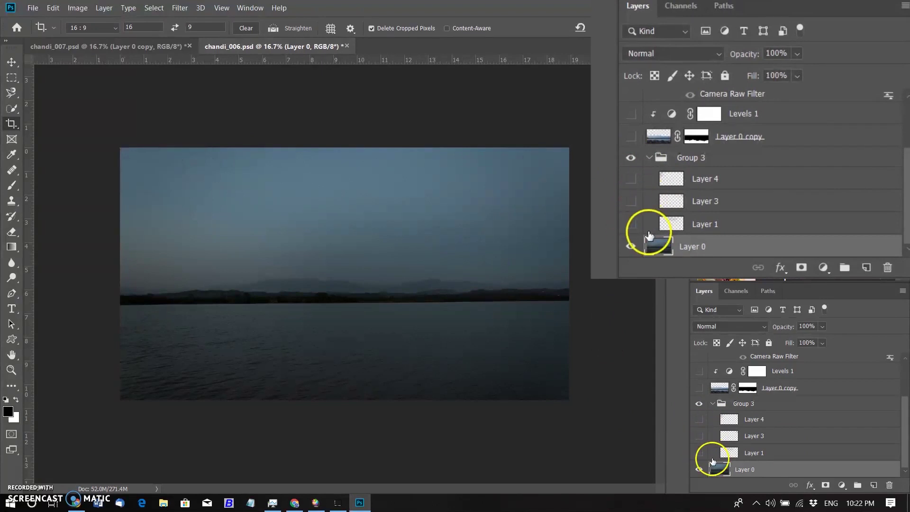
click(630, 225)
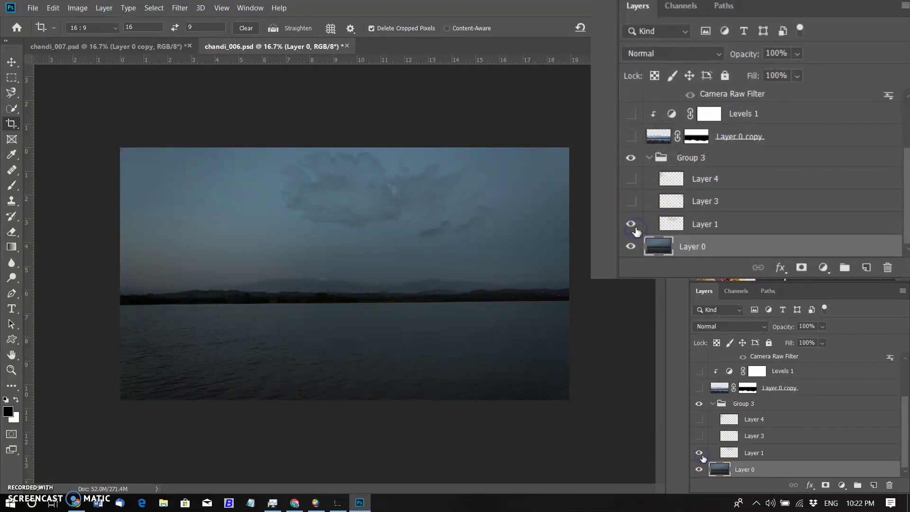
click(632, 202)
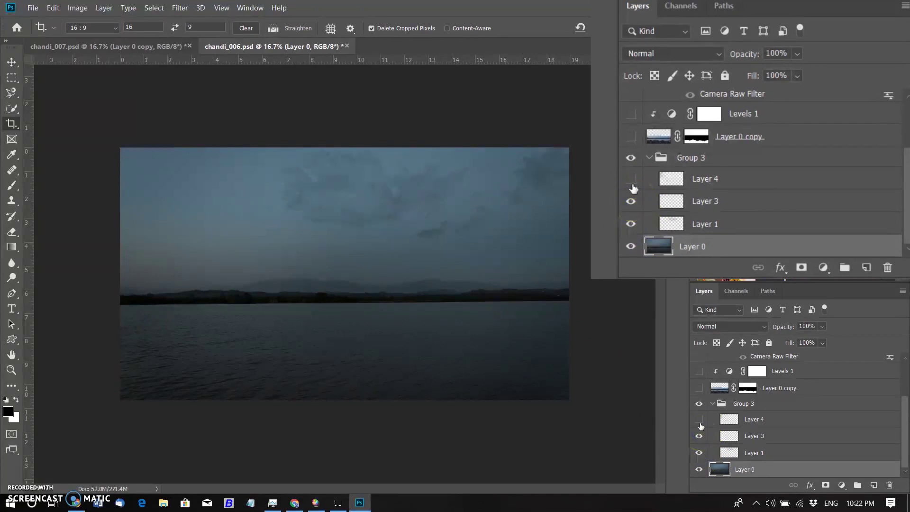
click(631, 180)
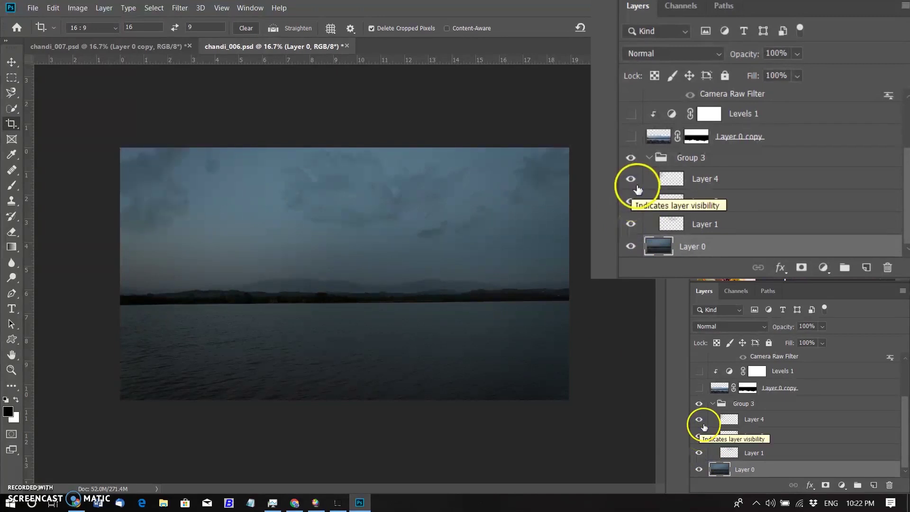
scroll(631, 189, up, 1)
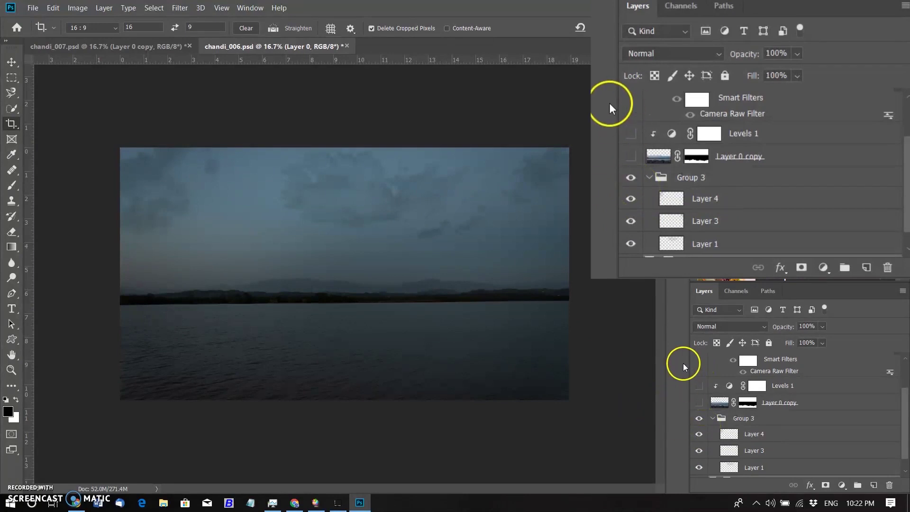
click(115, 46)
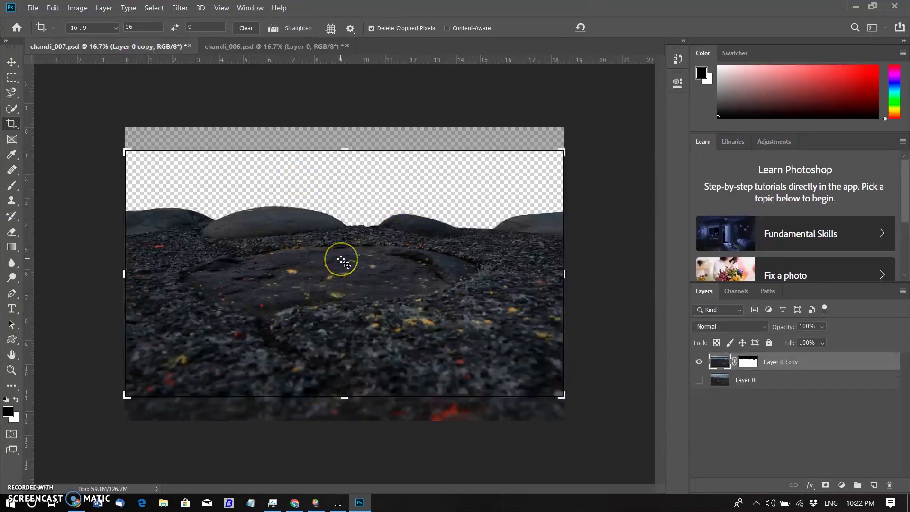
click(11, 61)
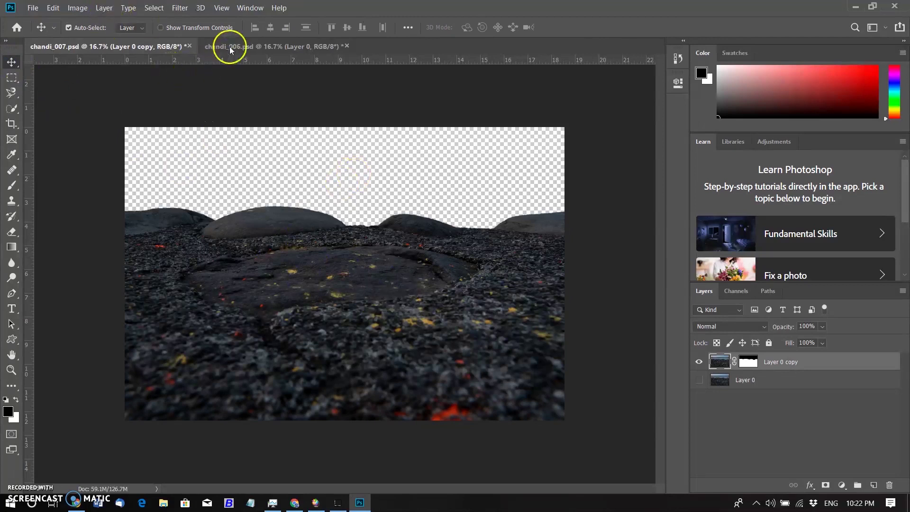
click(259, 48)
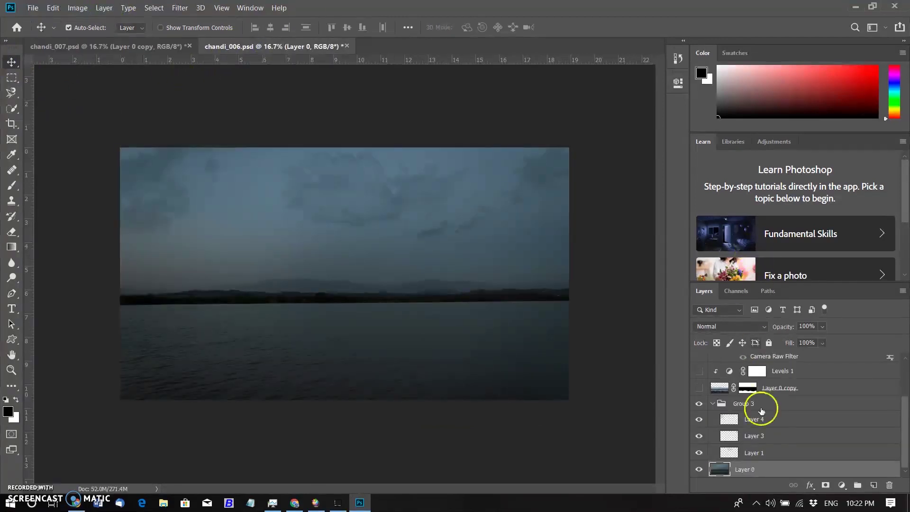
click(708, 390)
click(701, 388)
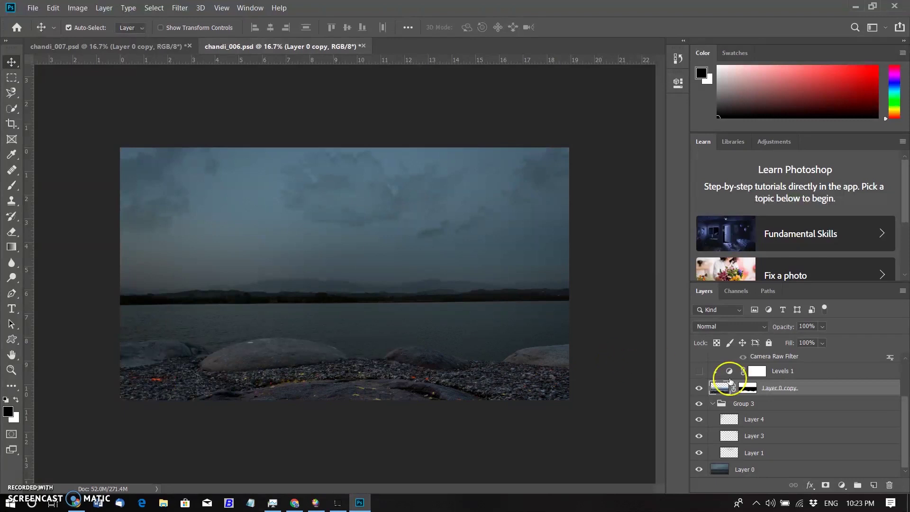
scroll(730, 383, up, 1)
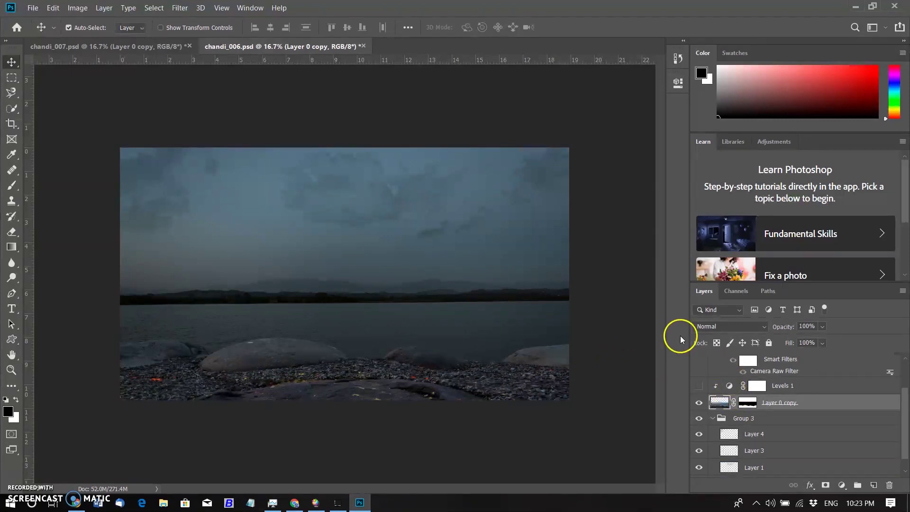
click(730, 387)
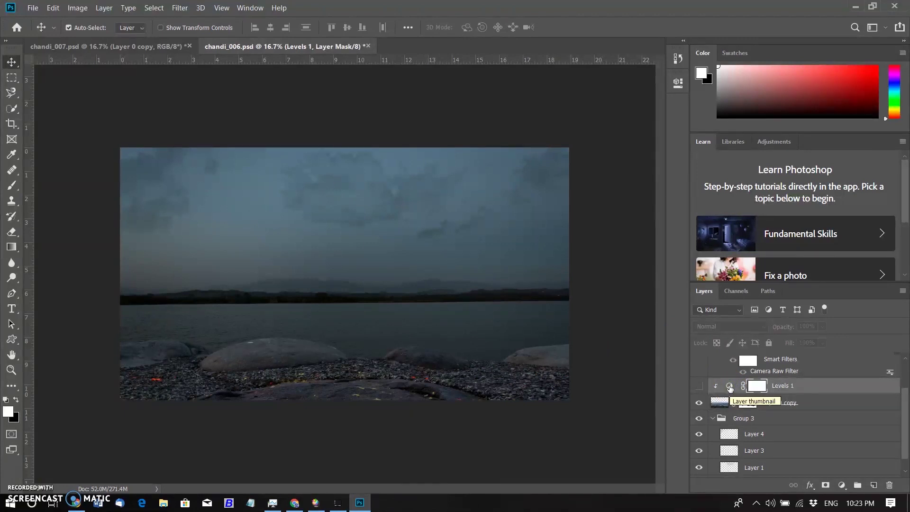
click(730, 388)
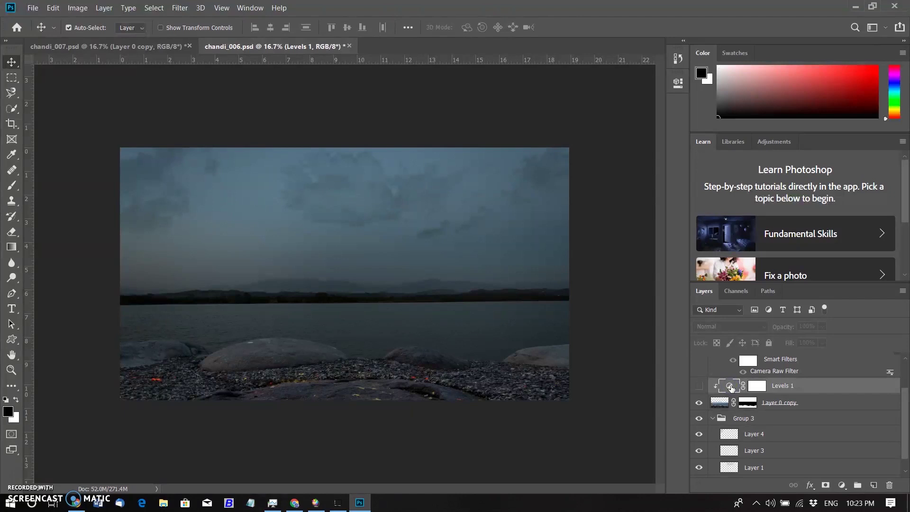
double_click(729, 387)
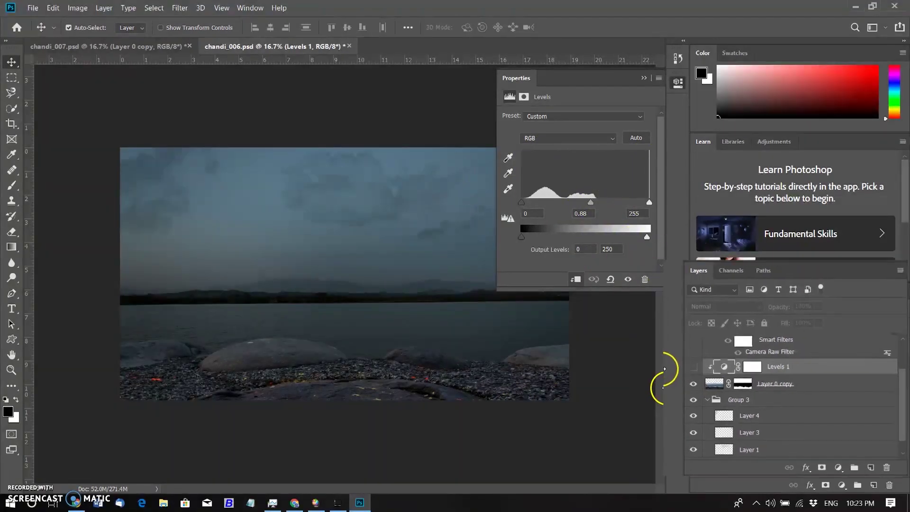
drag(670, 276, 609, 171)
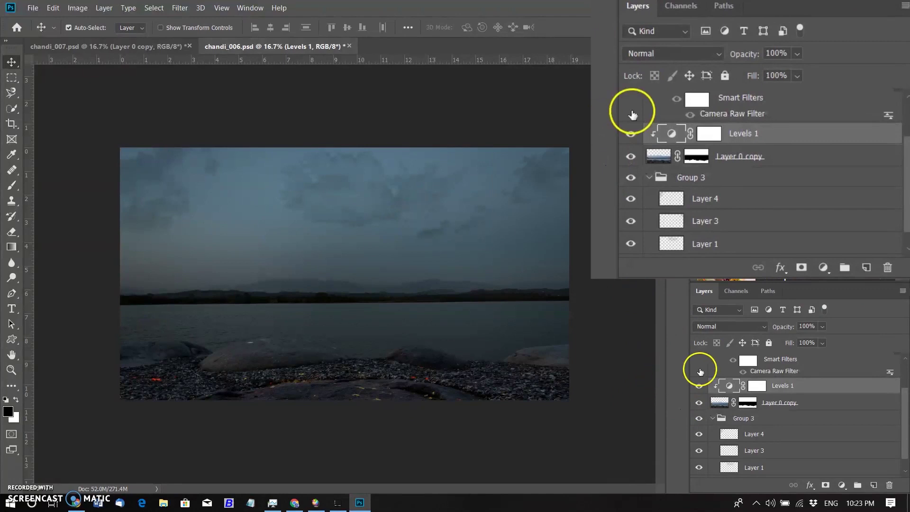
scroll(701, 369, up, 1)
scroll(701, 369, up, 1)
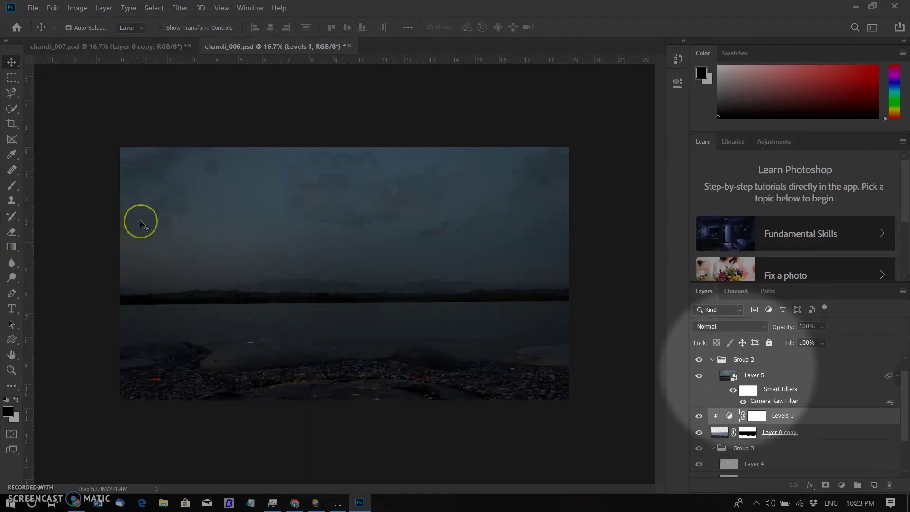
Step: Toggle the Camera Raw–filtered Layer 5, then collapse, expand and collapse Group 2 to tuck it away
click(701, 380)
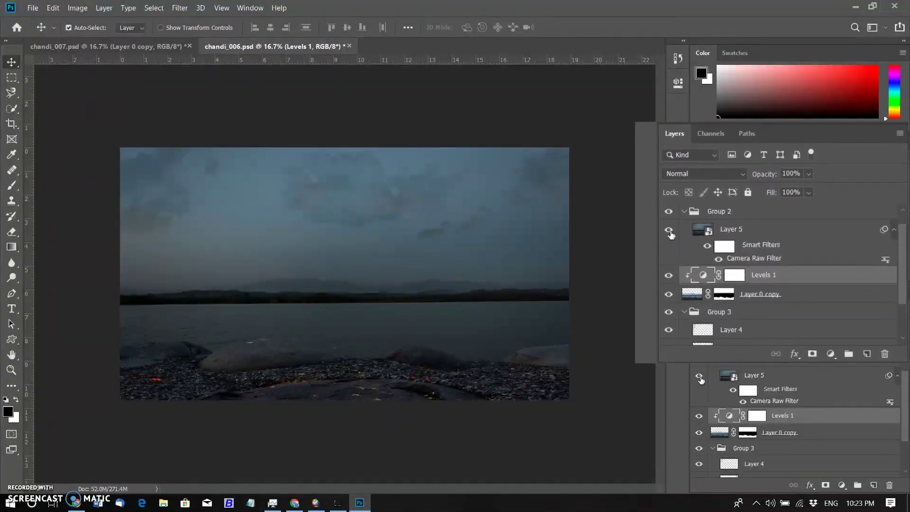
scroll(711, 377, up, 1)
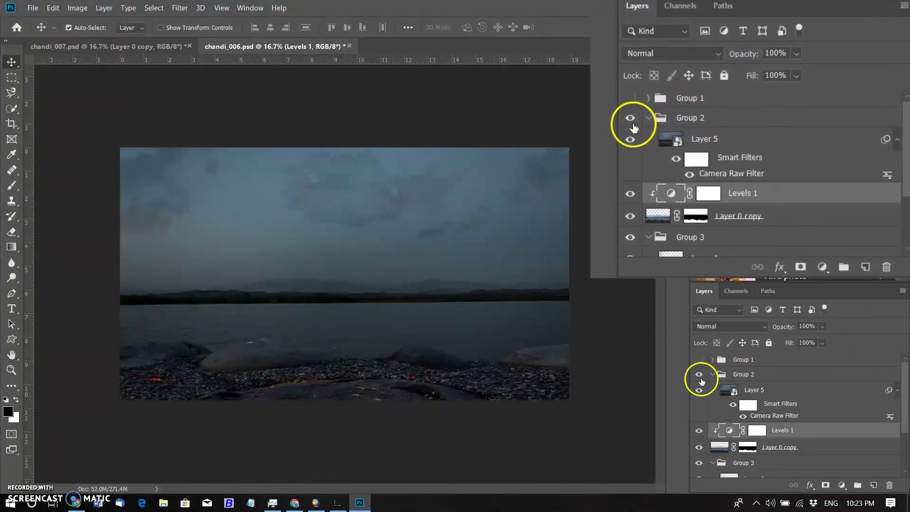
click(713, 375)
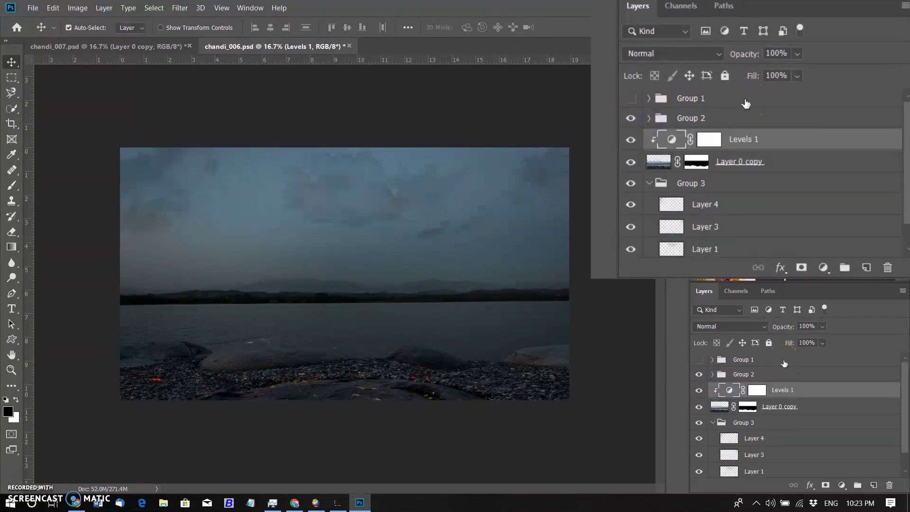
click(714, 375)
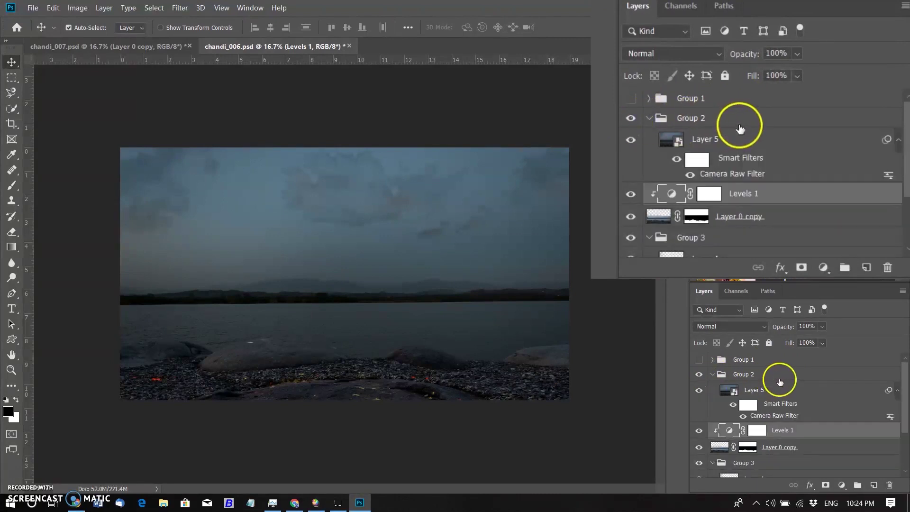
click(649, 118)
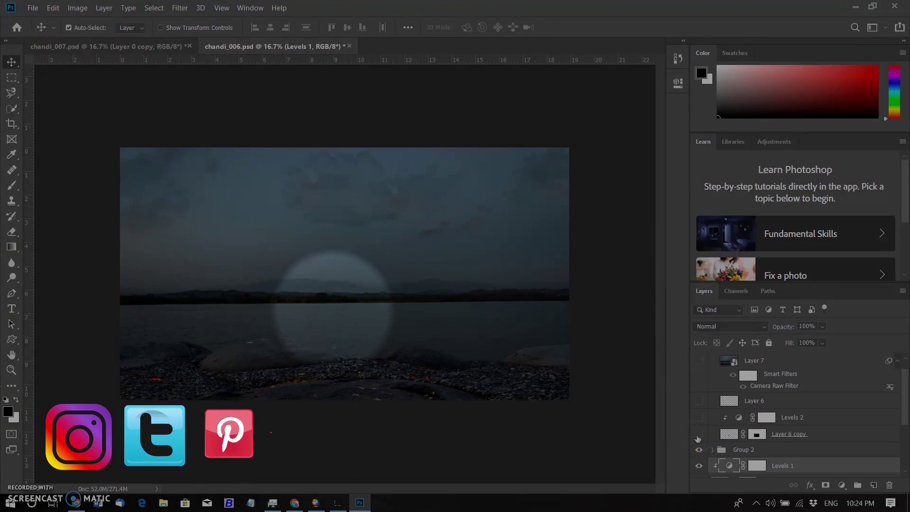
Step: Show the Layer 6 copy sailboat with its Levels 2 darkening, then stamp visible layers into a merged layer
click(699, 434)
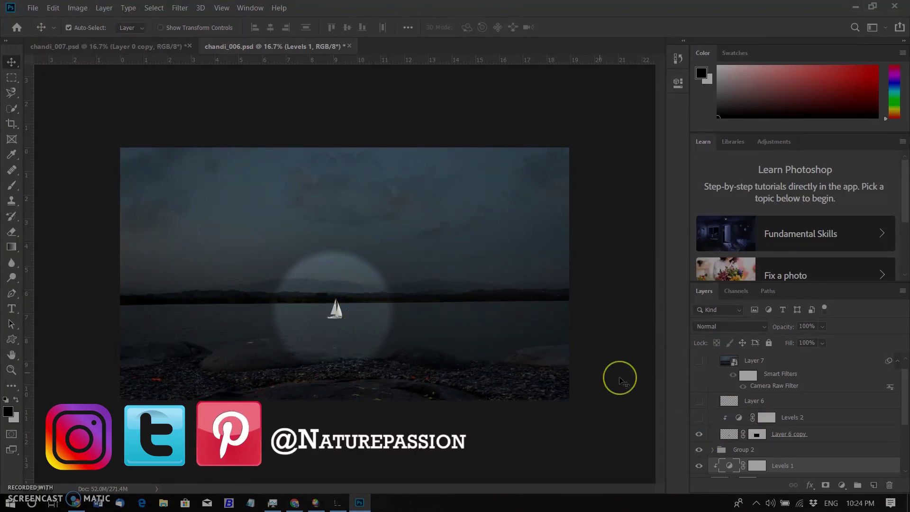
click(701, 418)
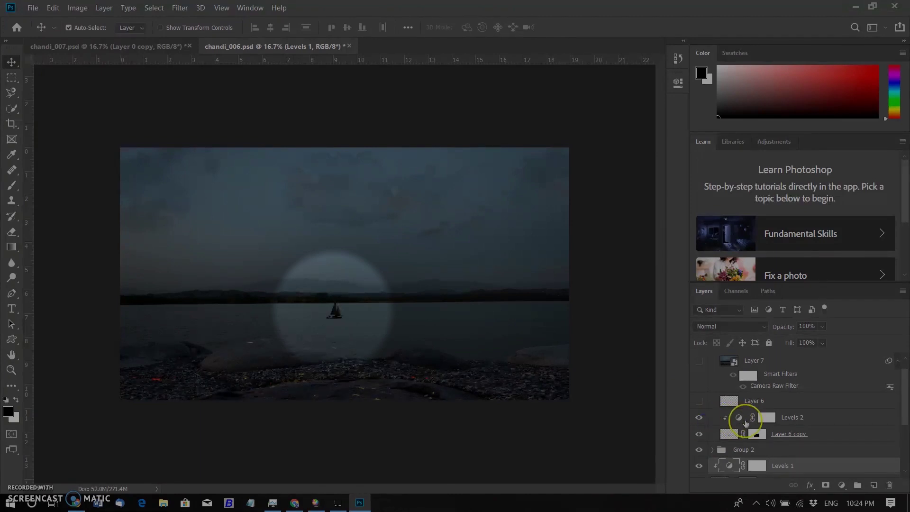
double_click(744, 419)
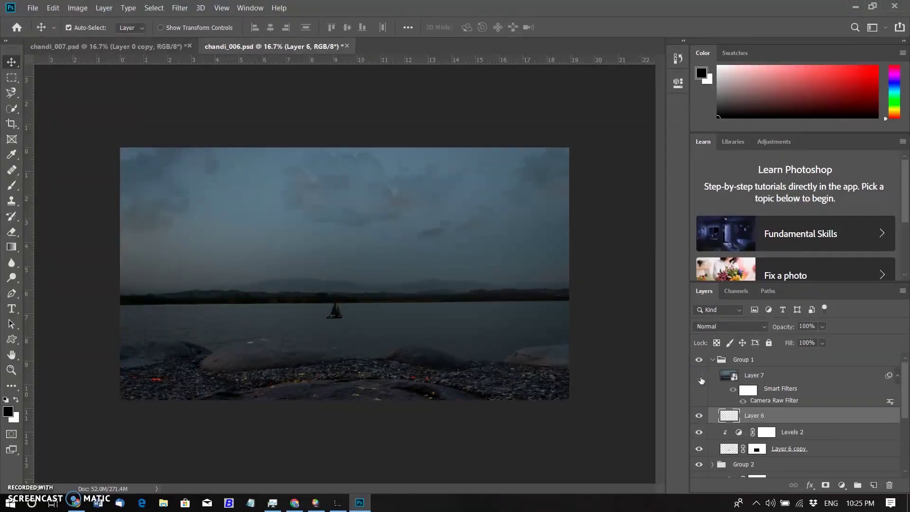
key(ctrl+shift+alt+e)
click(699, 374)
scroll(334, 311, up, 2)
scroll(340, 316, up, 2)
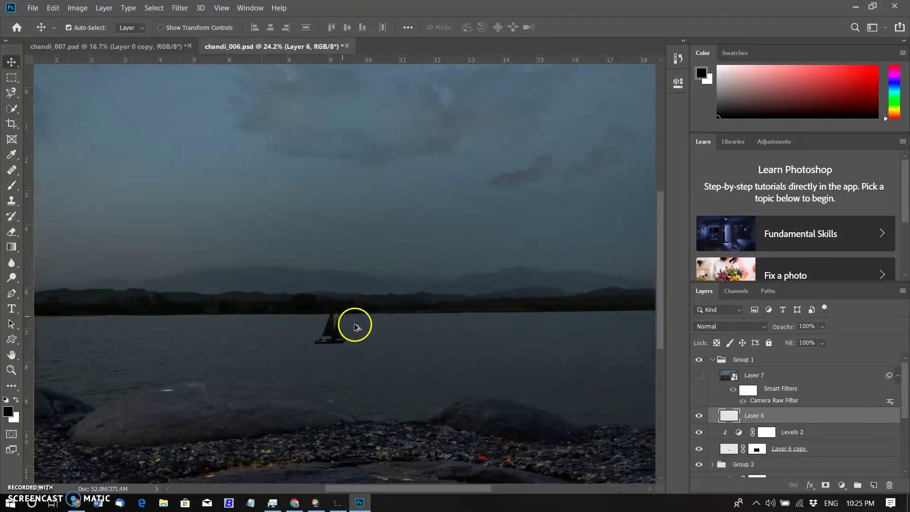
scroll(356, 325, up, 2)
scroll(357, 327, up, 1)
scroll(299, 335, up, 1)
scroll(298, 335, up, 2)
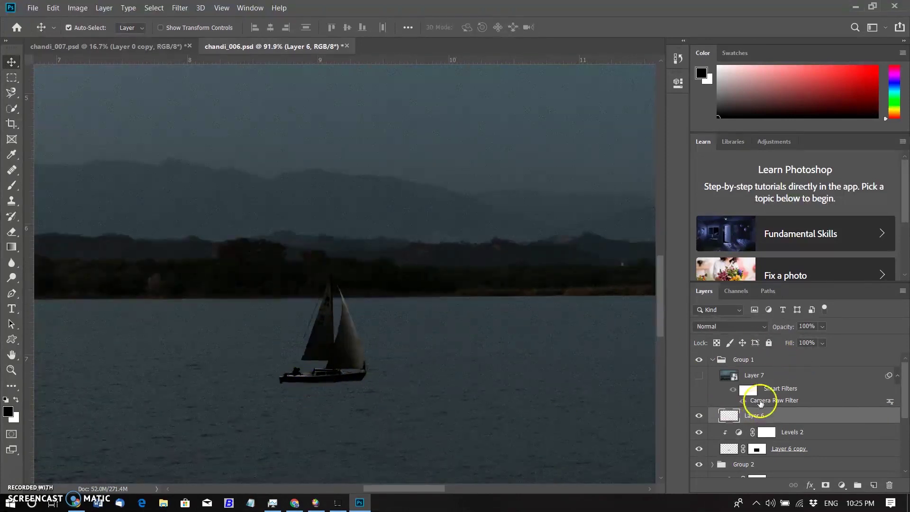
click(700, 375)
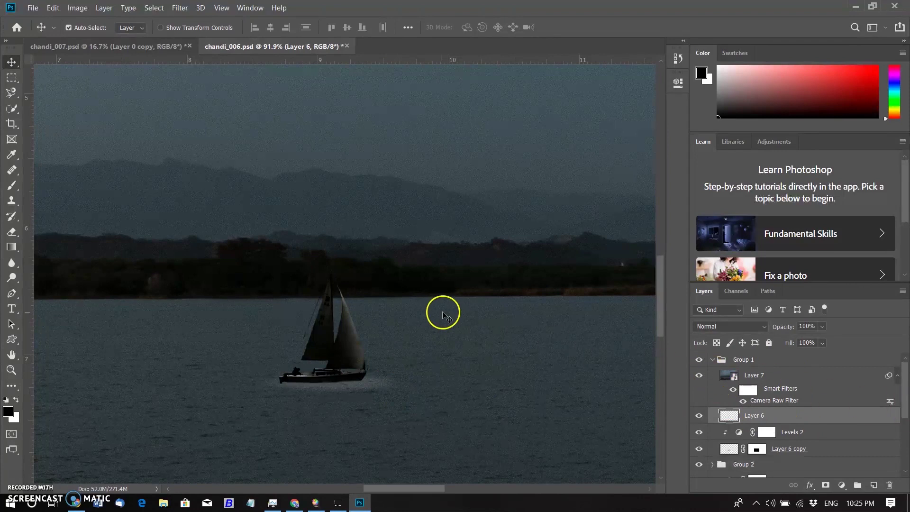
scroll(447, 313, down, 2)
scroll(447, 313, down, 2)
scroll(463, 320, down, 2)
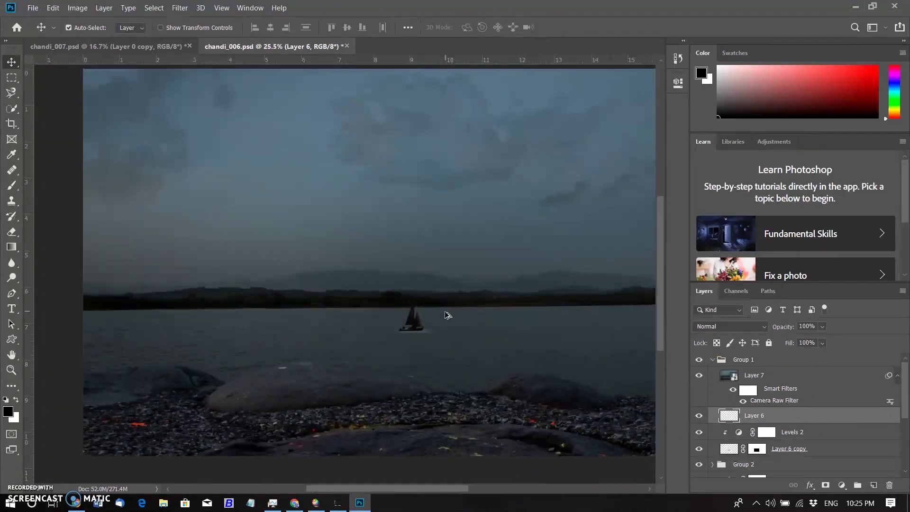
scroll(498, 338, down, 1)
scroll(506, 342, down, 1)
scroll(504, 341, down, 1)
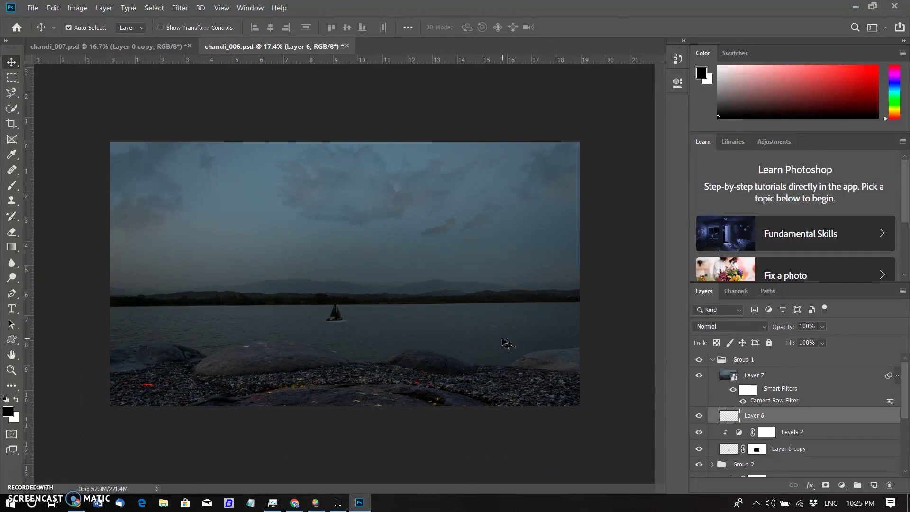
scroll(501, 343, up, 1)
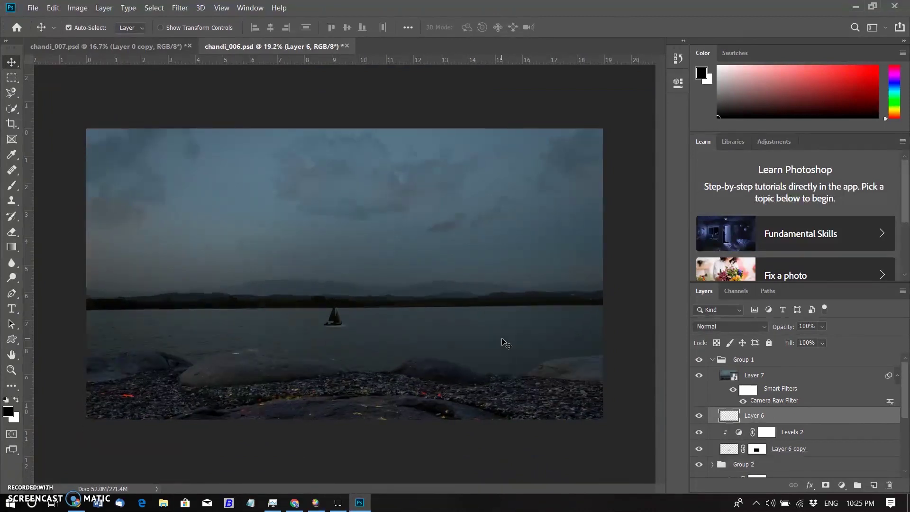